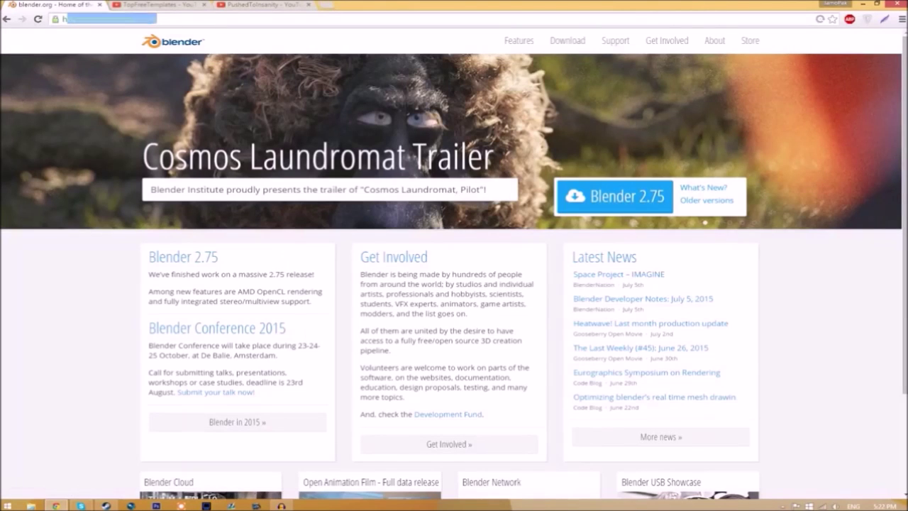
Start downloading Blender 2.75 from the blender.org download page
left_click(98, 327)
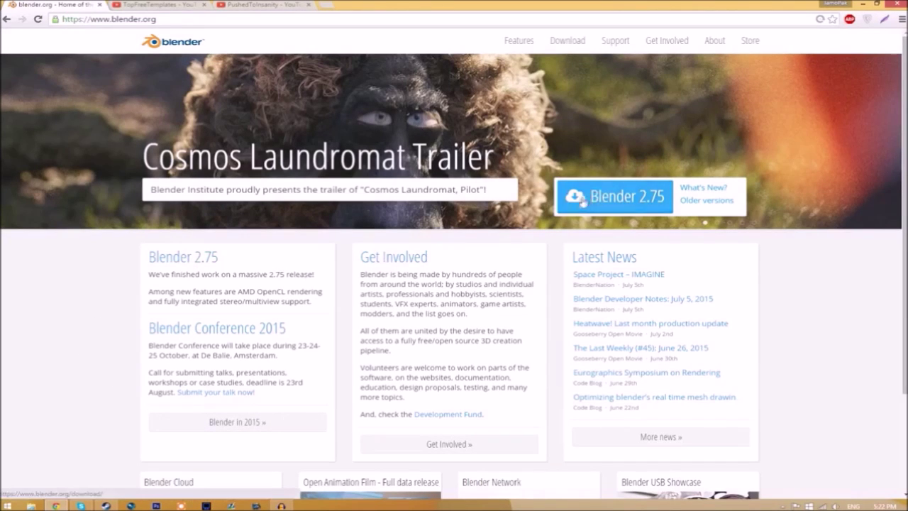
left_click(624, 203)
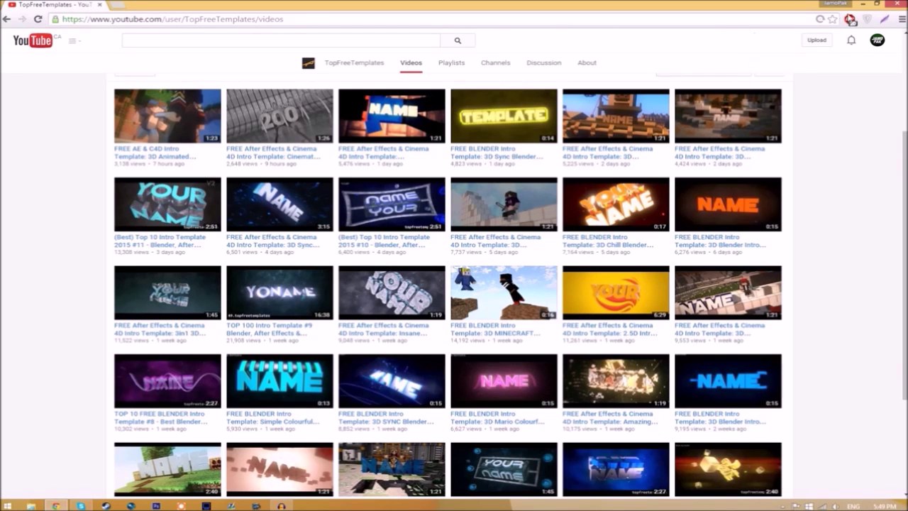
Extract the Intro Template archive on the desktop, place its folder beside it, and open it
left_click(865, 4)
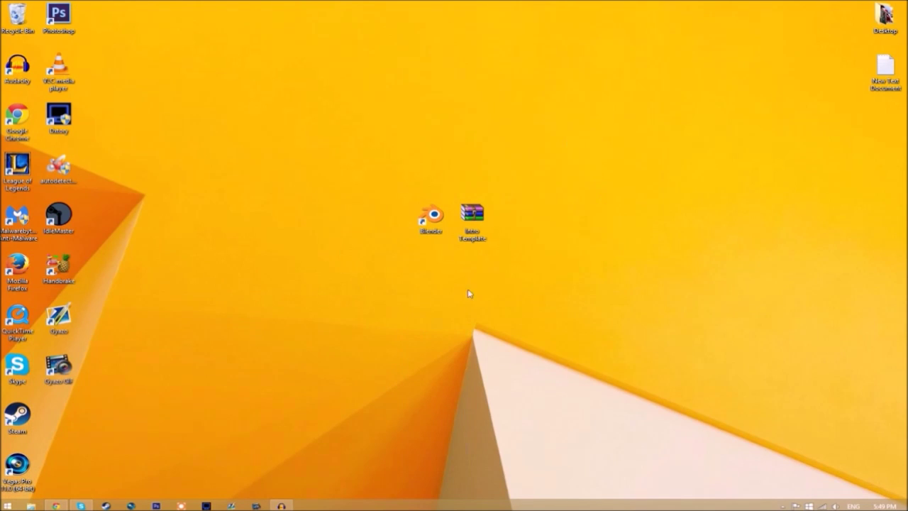
right_click(470, 212)
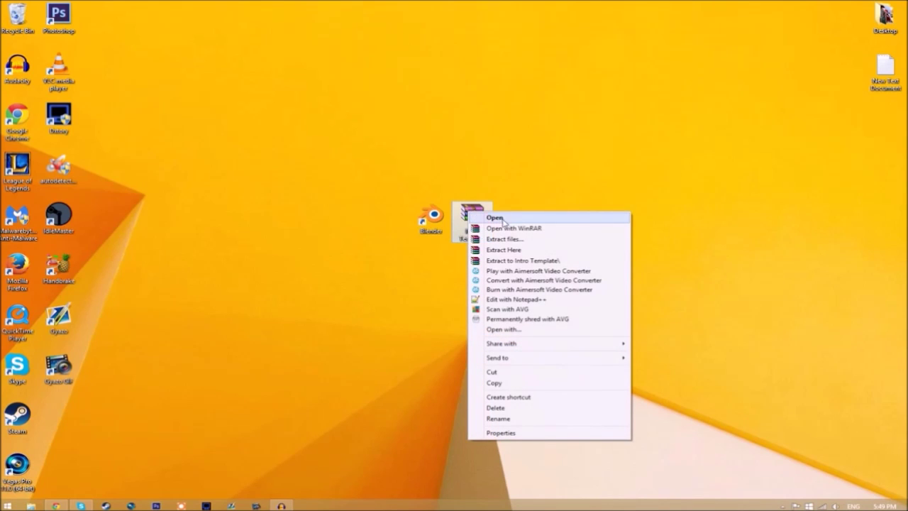
left_click(502, 251)
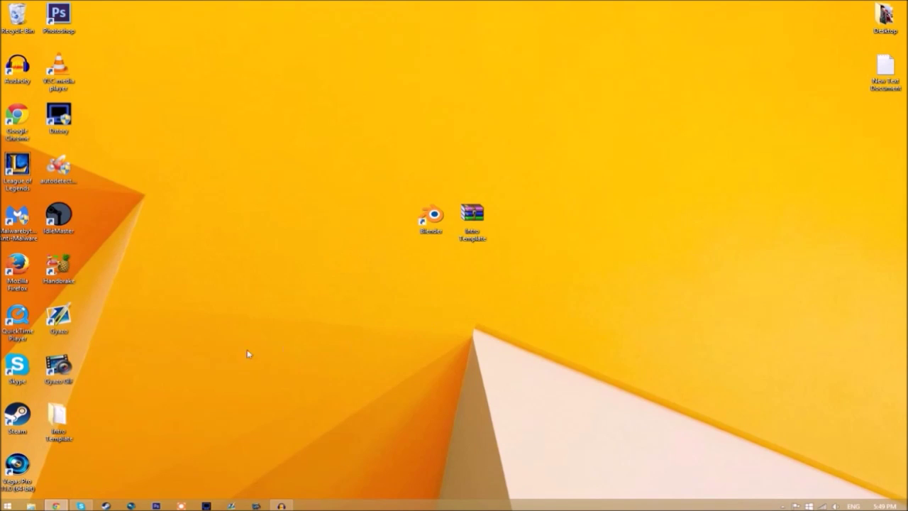
left_click_drag(65, 428, 532, 220)
double_click(525, 220)
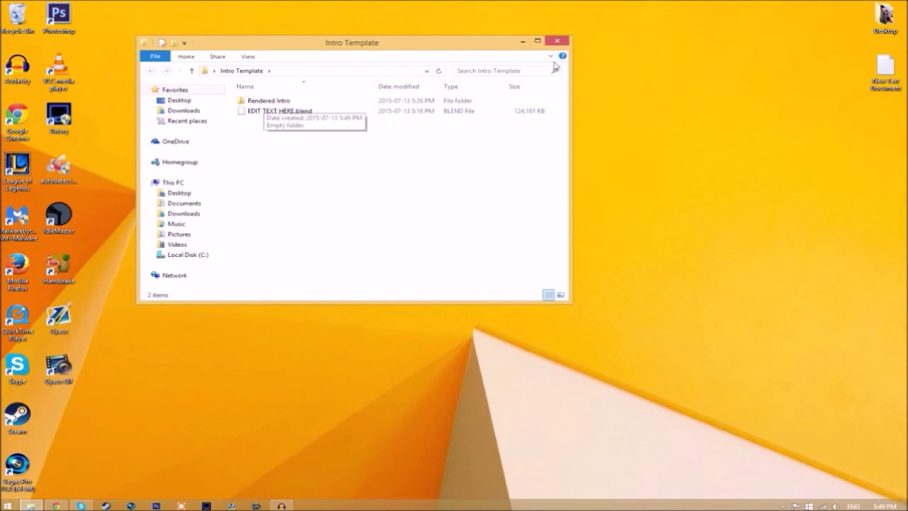
Launch Blender and open EDIT TEXT HERE.blend from the Intro Template folder
left_click(557, 41)
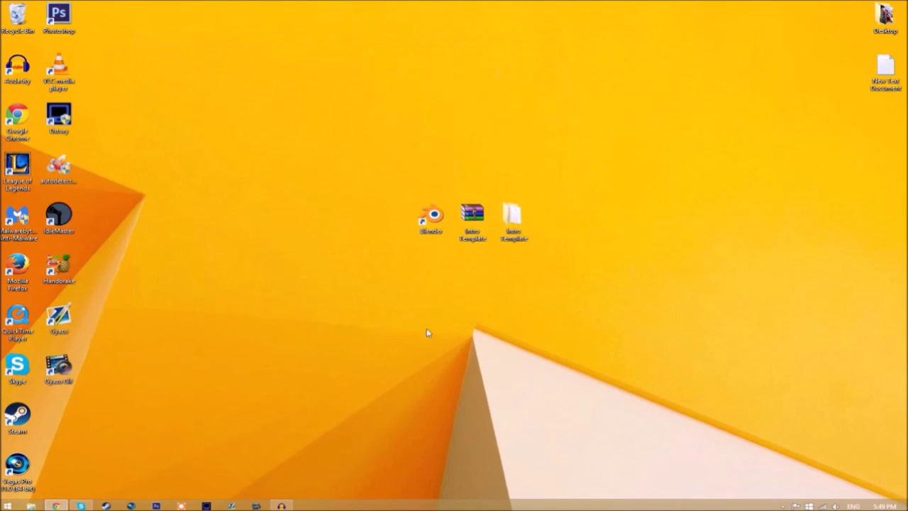
double_click(435, 216)
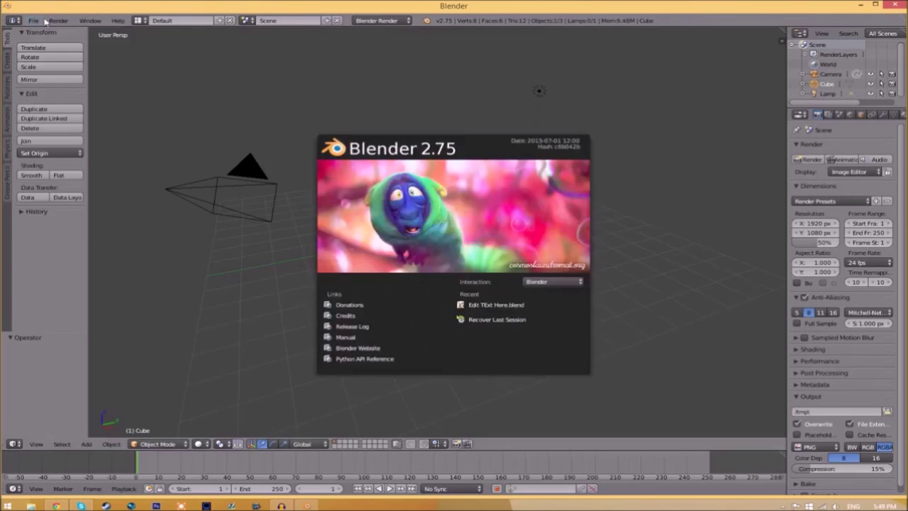
left_click(33, 21)
left_click(39, 44)
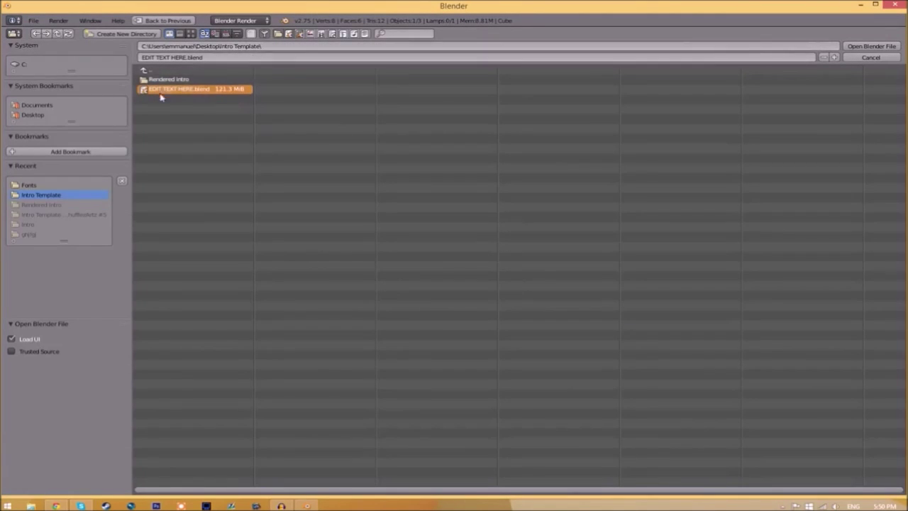
left_click(877, 47)
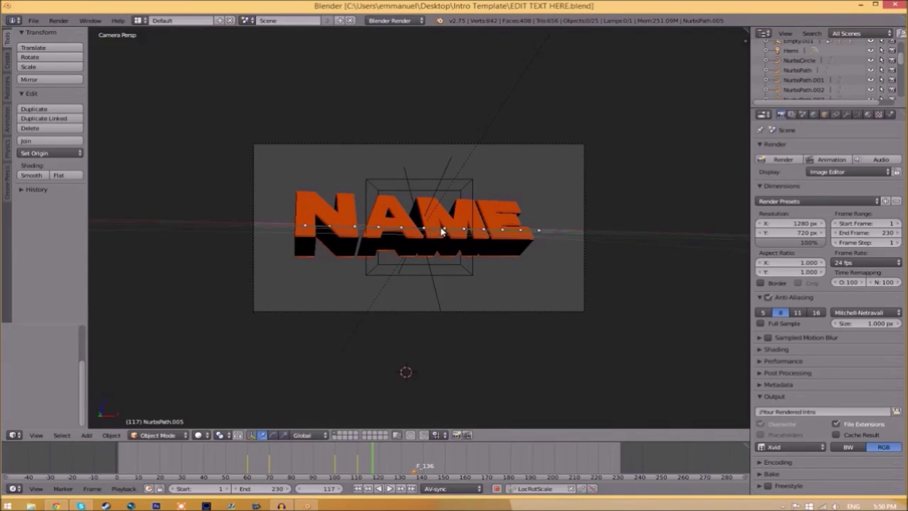
Replace the orange front text NAME with TFT
right_click(441, 231)
key("Tab")
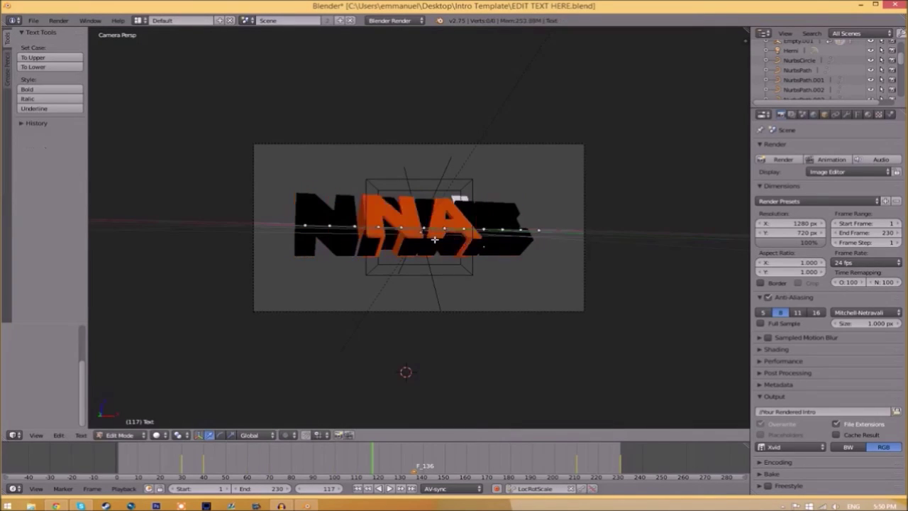
key("BackSpace")
type("TEST")
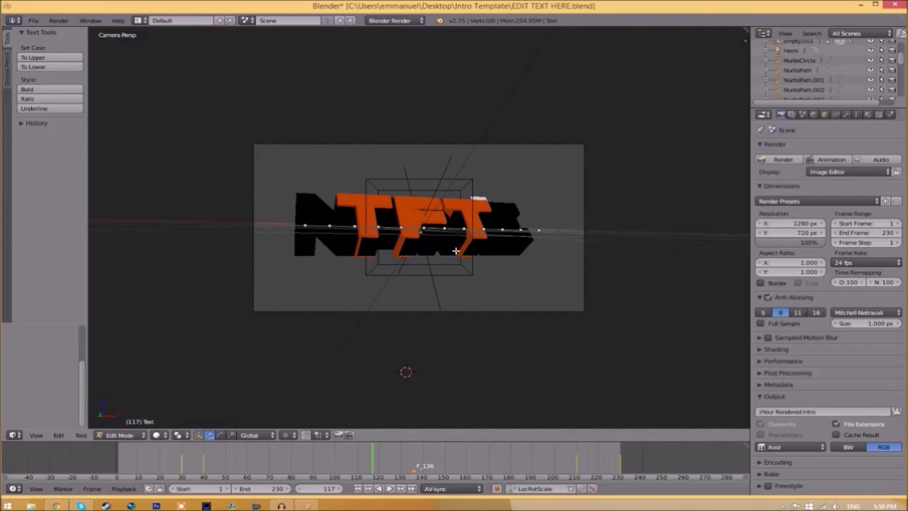
key("Tab")
Replace the black back text (Text.001) NAME with TFT
right_click(501, 224)
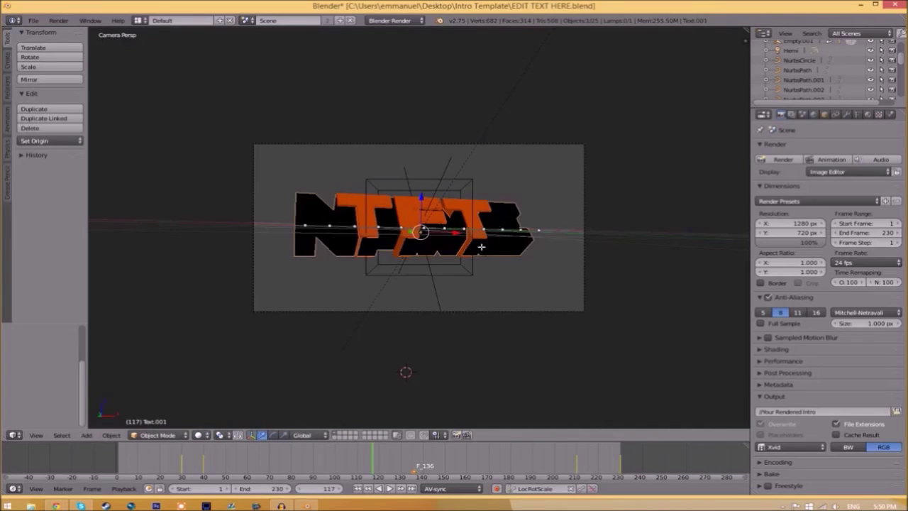
key("Tab")
key("BackSpace")
key("BackSpace")
key("BackSpace")
key("BackSpace")
type("TEST")
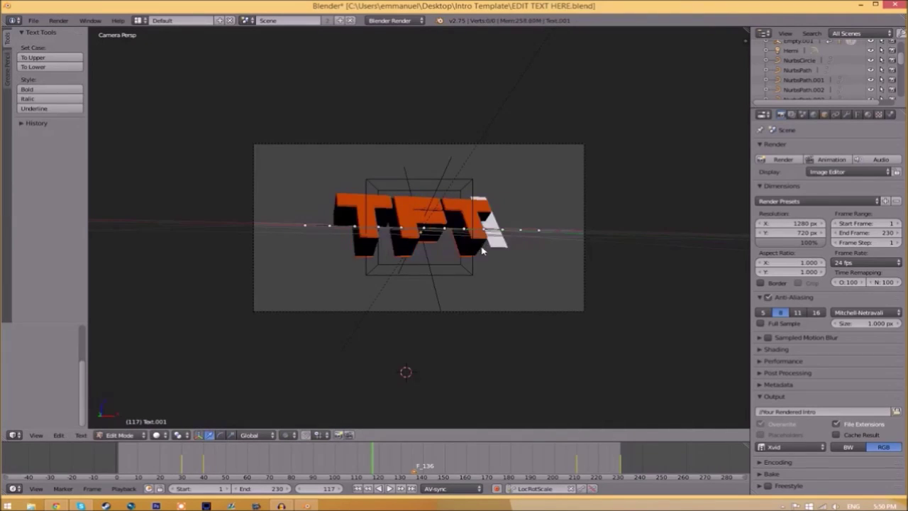
key("Tab")
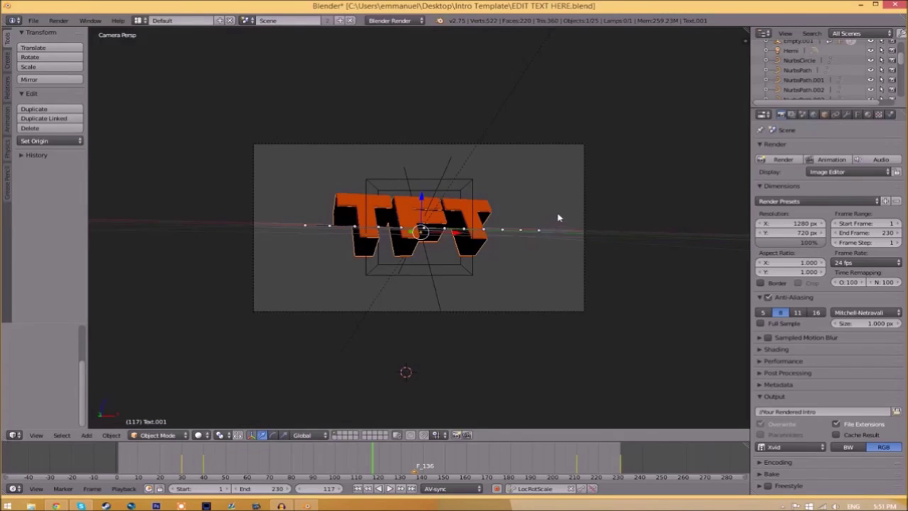
Load Space Comics.ttf from C:\Windows\Fonts as the text's regular font
left_click(858, 115)
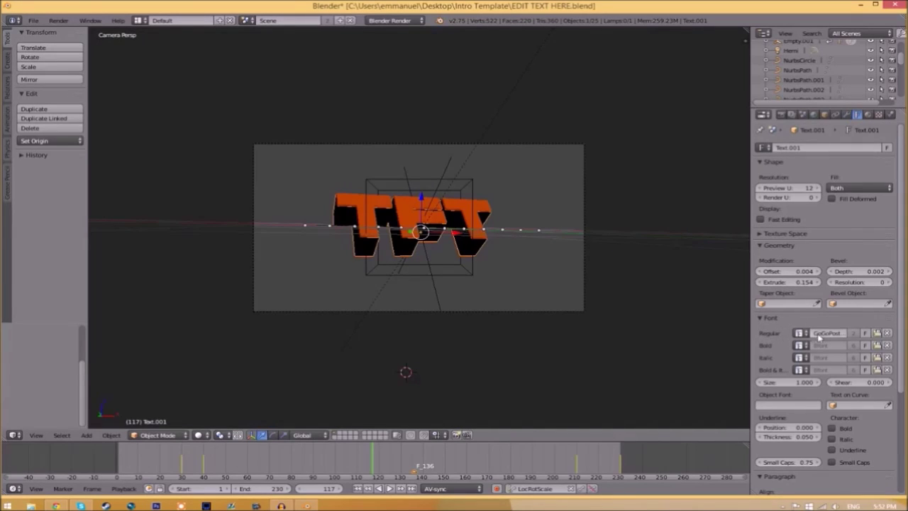
left_click(877, 333)
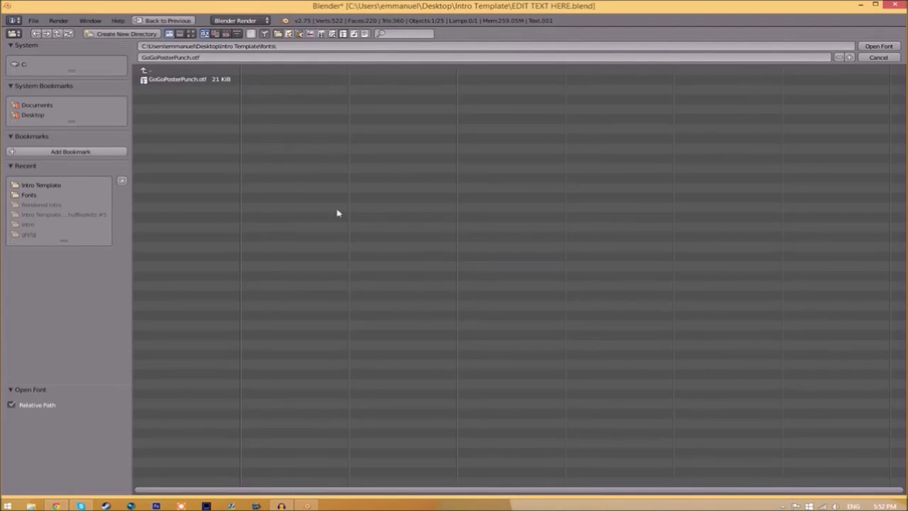
left_click(24, 64)
left_click(160, 218)
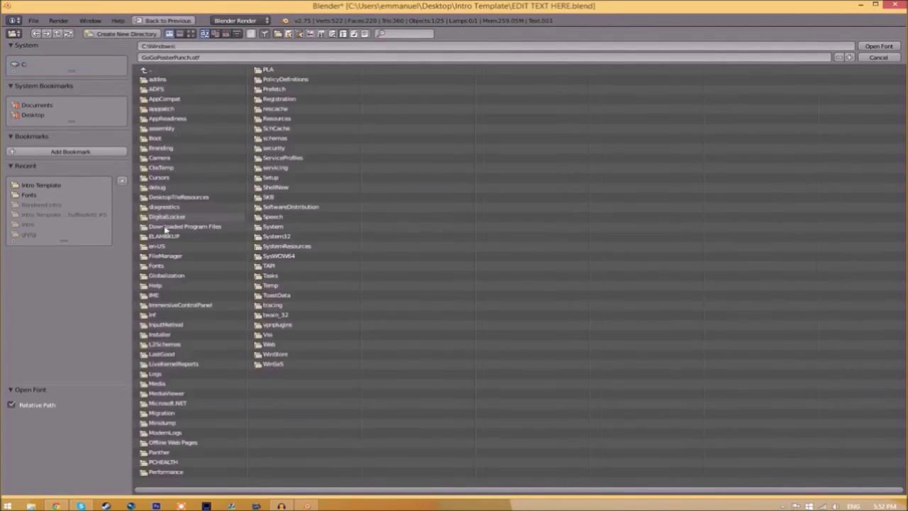
left_click(158, 266)
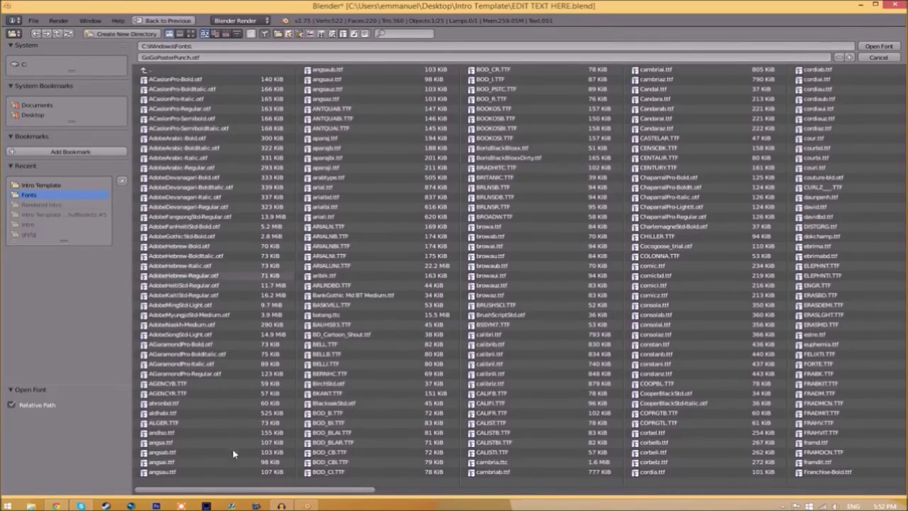
scroll(449, 491, "down", 1)
left_click_drag(449, 490, 794, 483)
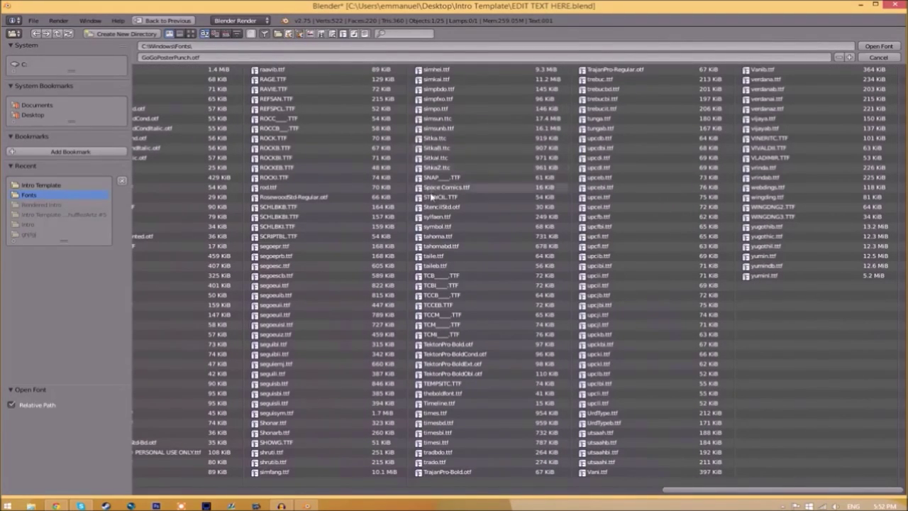
left_click(454, 188)
left_click(878, 46)
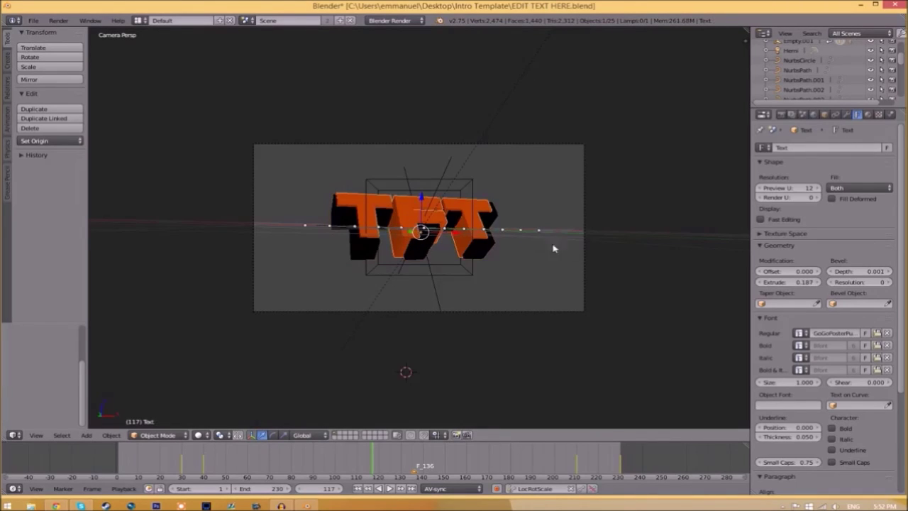
Load Space Comics from C:\Windows\Fonts again so both text objects use it
left_click(877, 334)
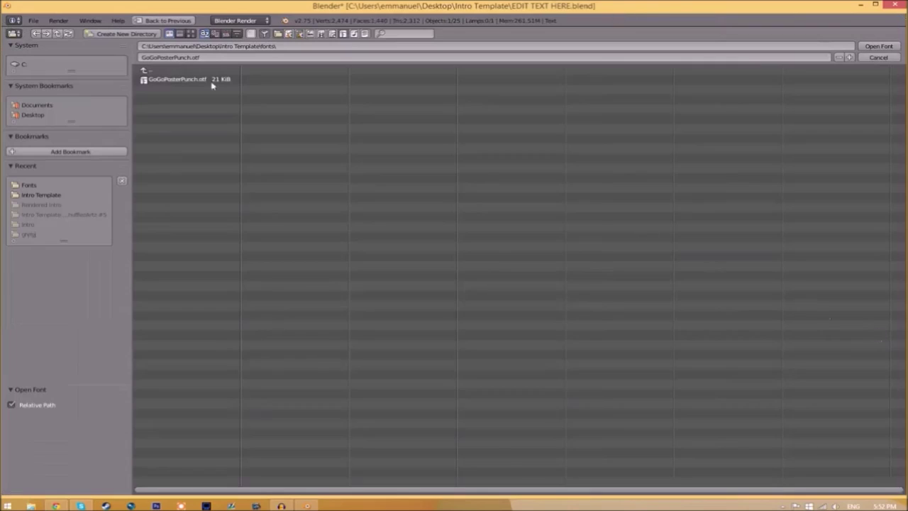
left_click(23, 64)
left_click(160, 216)
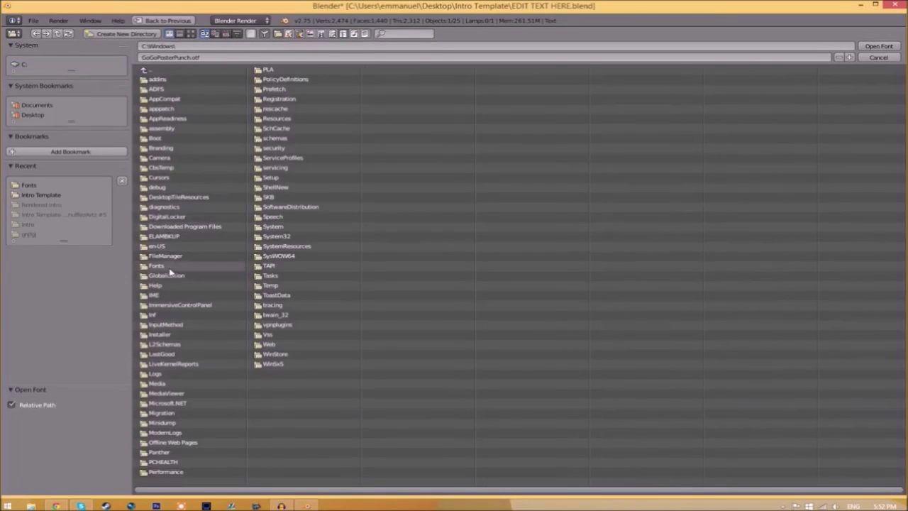
left_click(156, 265)
left_click(436, 177)
left_click(878, 46)
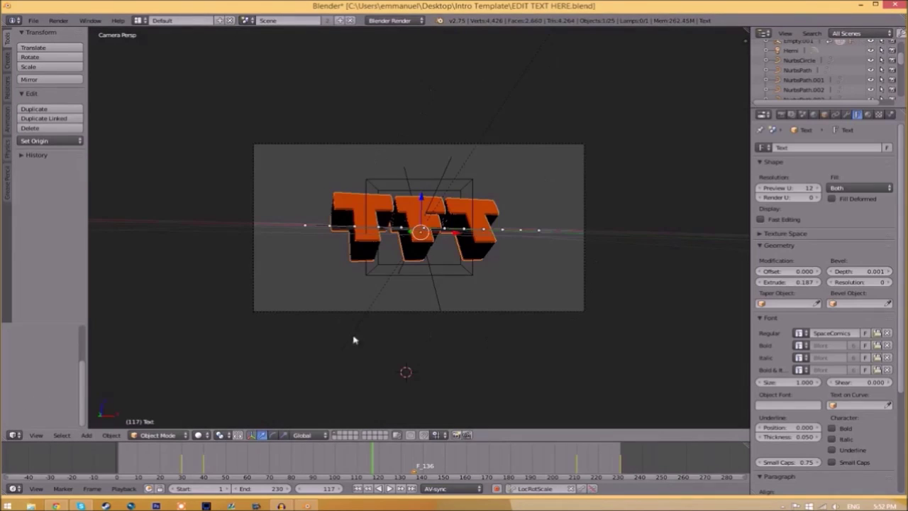
Set the render output file format to MPEG with an MPEG-4 container
key("Down")
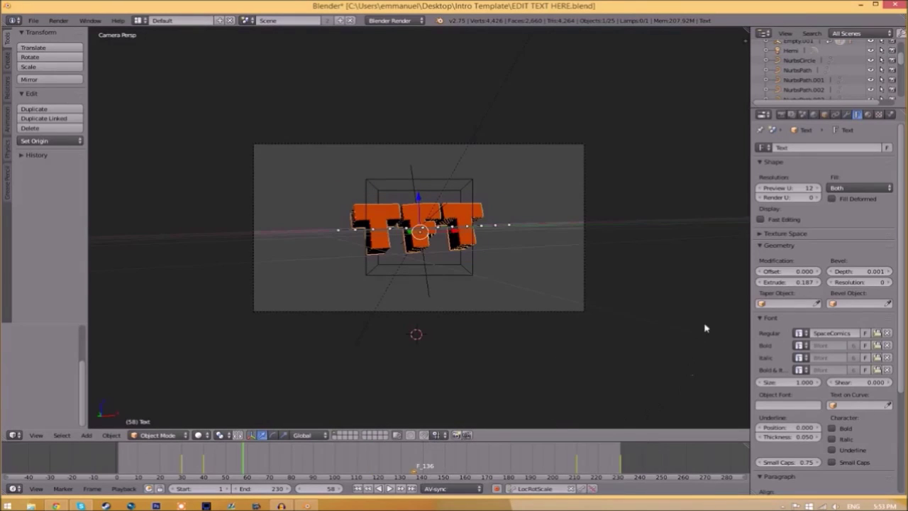
left_click(781, 115)
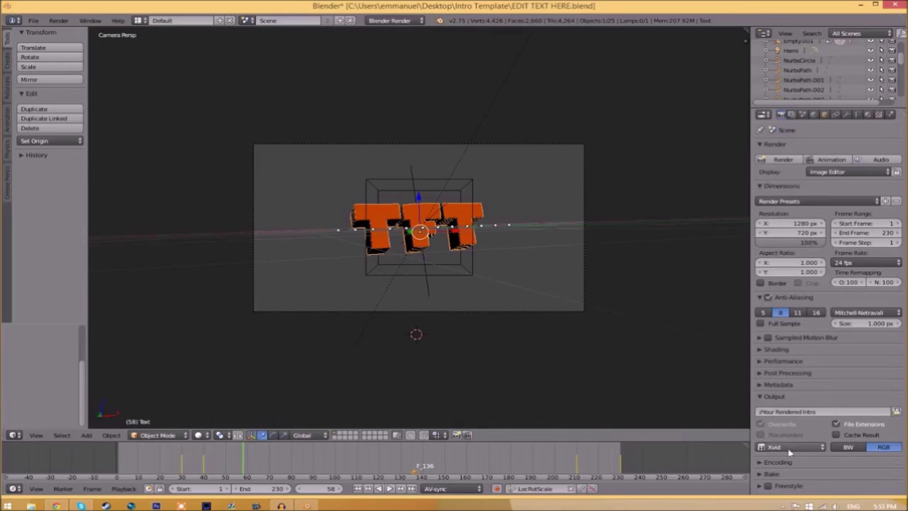
left_click(789, 451)
left_click(790, 425)
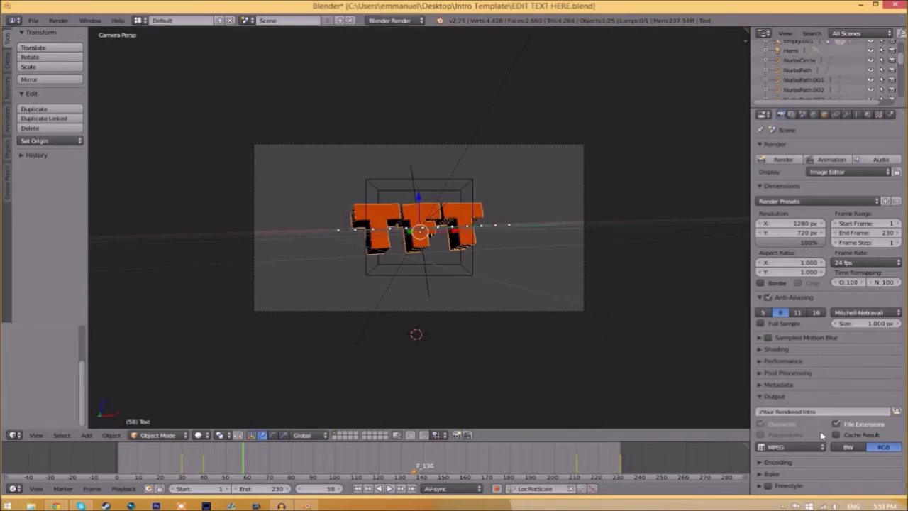
left_click(765, 463)
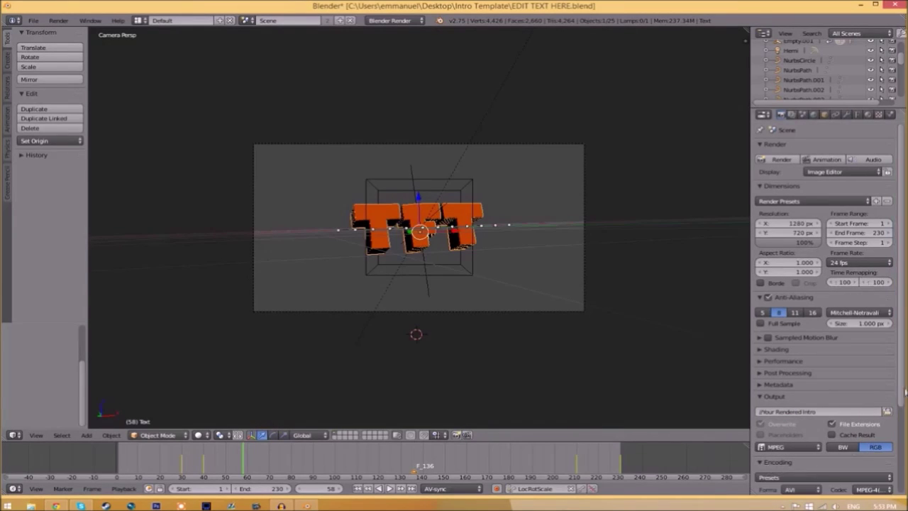
scroll(902, 392, "down", 5)
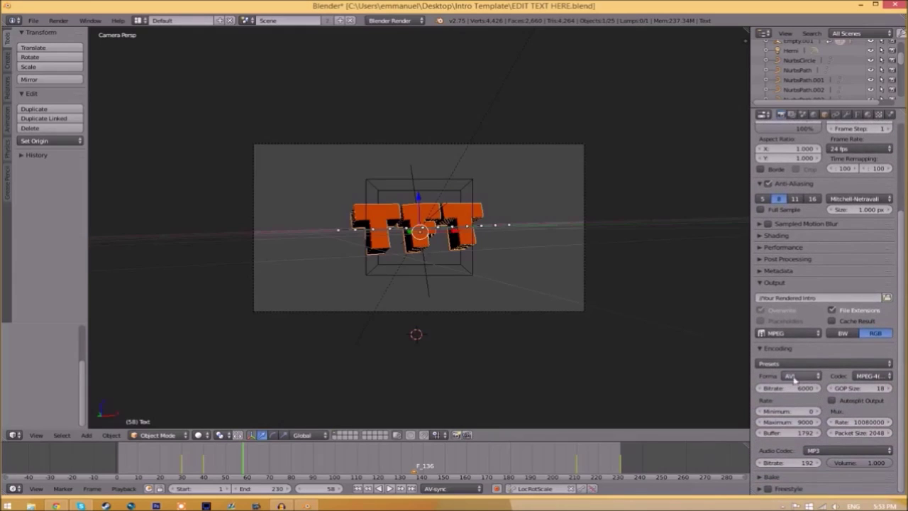
left_click(788, 377)
left_click(802, 365)
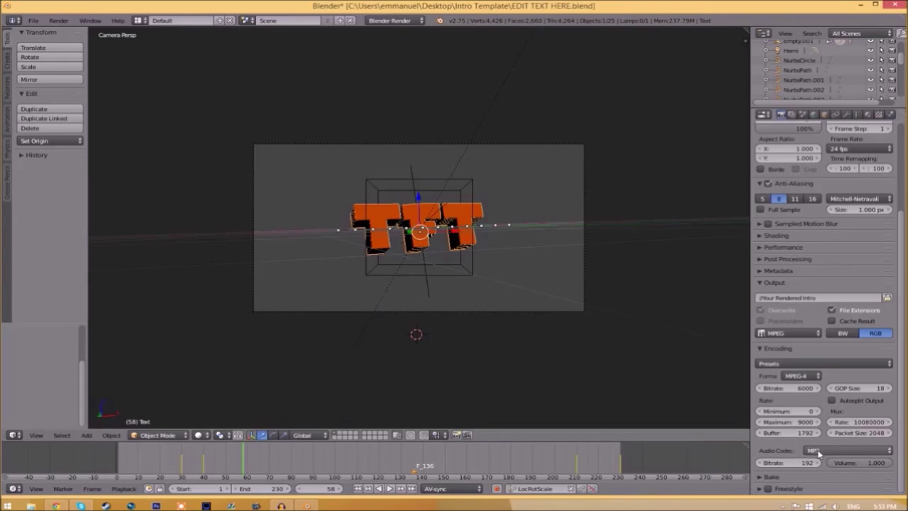
scroll(766, 397, "up", 5)
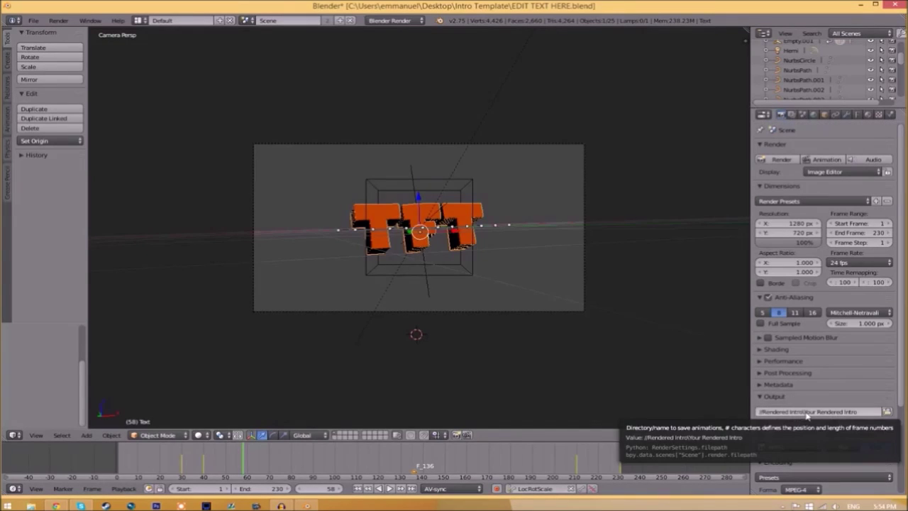
Set the render output path to //Rendered Intro\INTRO TEMPLATE
left_click(886, 413)
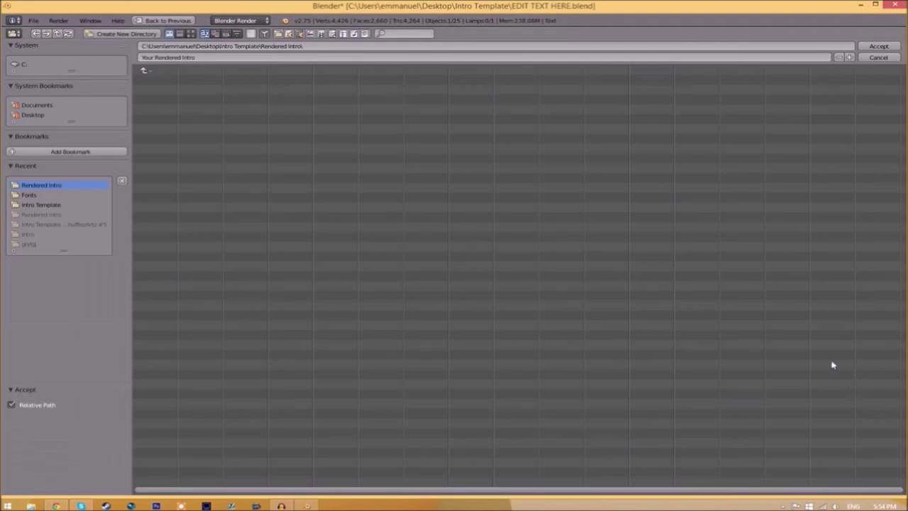
key("BackSpace")
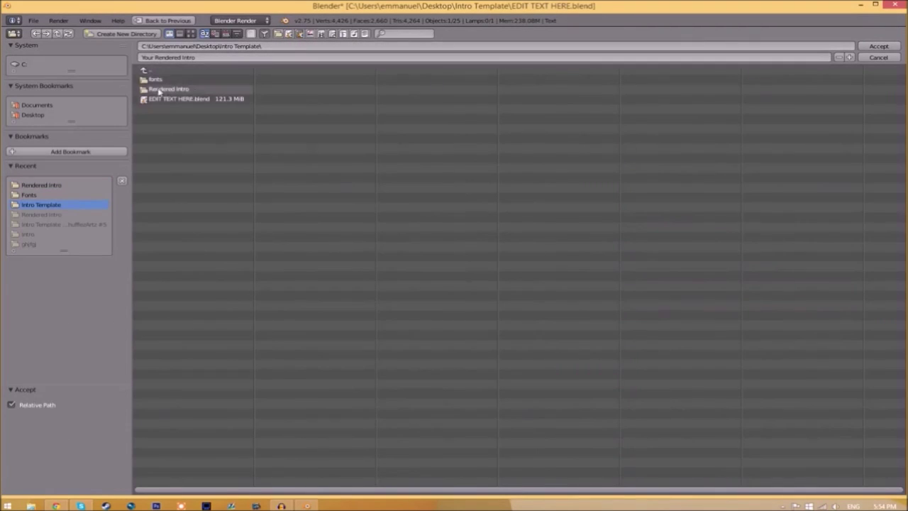
left_click(162, 89)
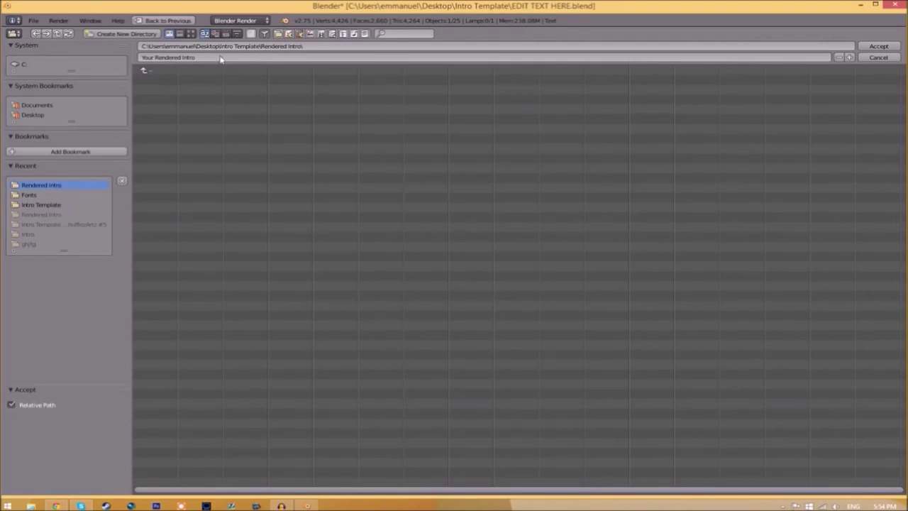
left_click(878, 46)
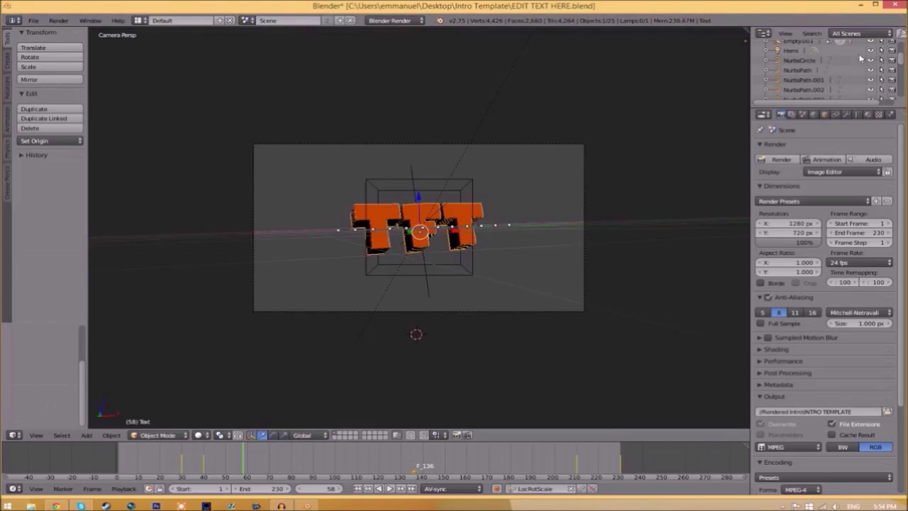
left_click(886, 412)
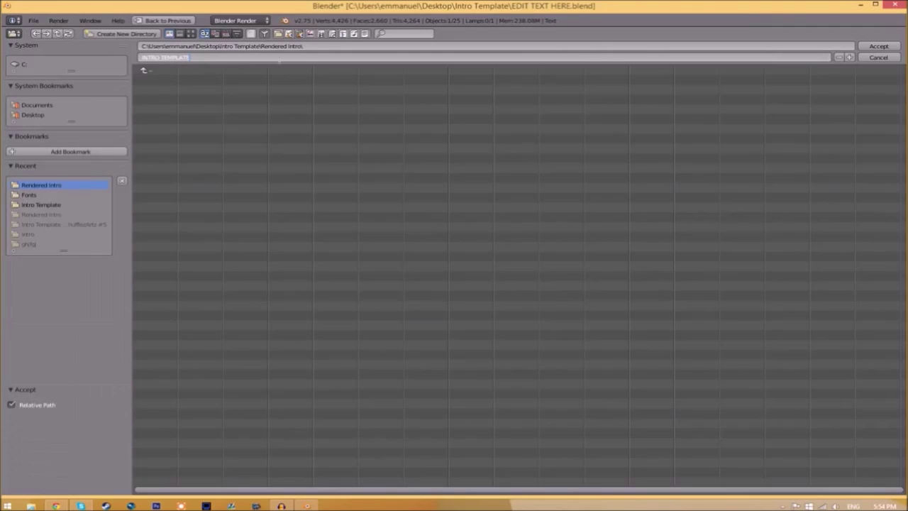
left_click(879, 46)
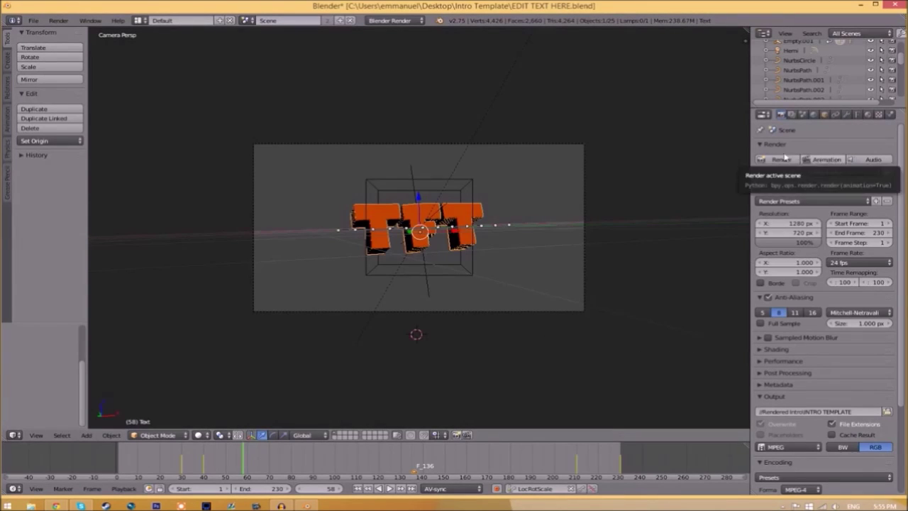
Render the full animation with Render > Render Animation
left_click(58, 20)
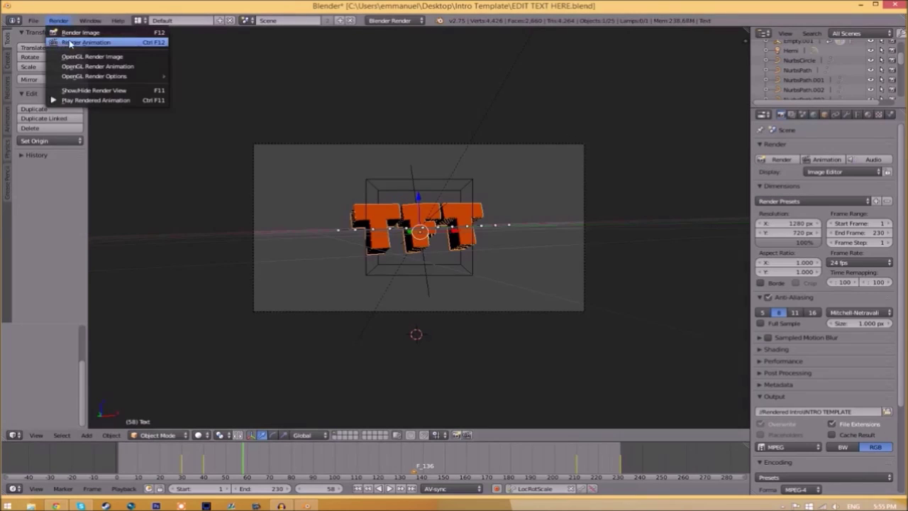
left_click(69, 43)
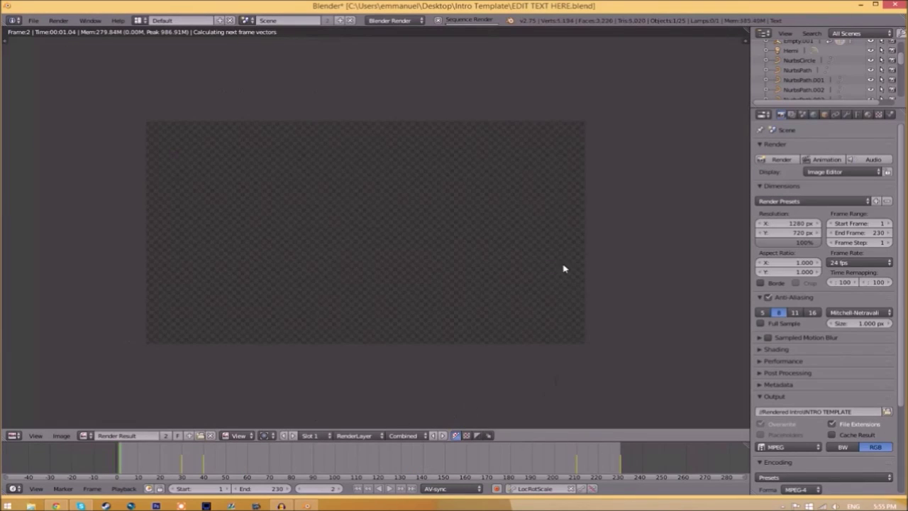